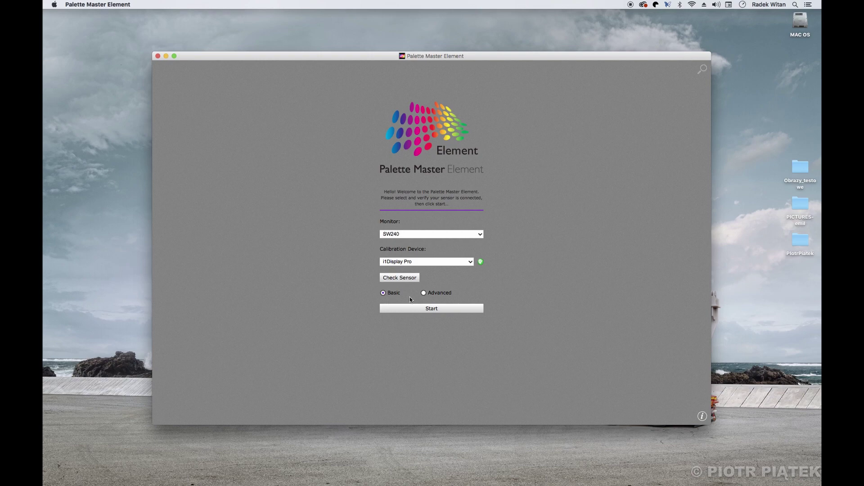
Start a session in Advanced mode and proceed with the Profiling workflow to the display settings
left_click(424, 294)
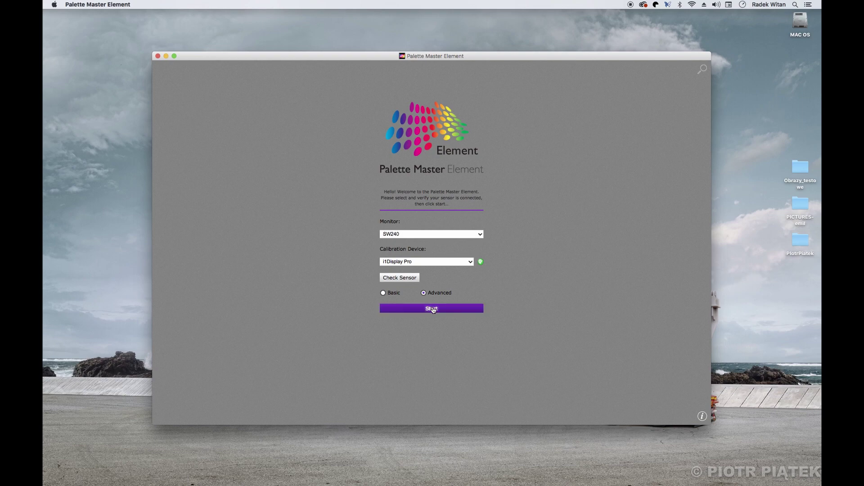
left_click(432, 308)
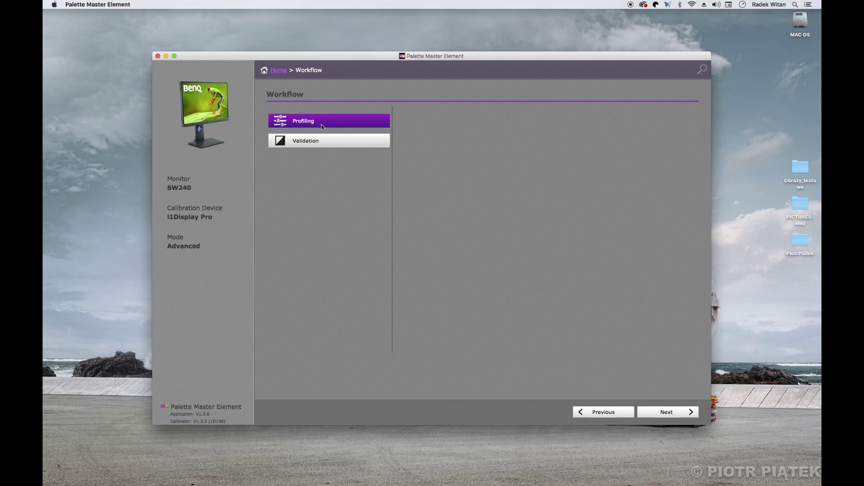
left_click(322, 141)
left_click(669, 412)
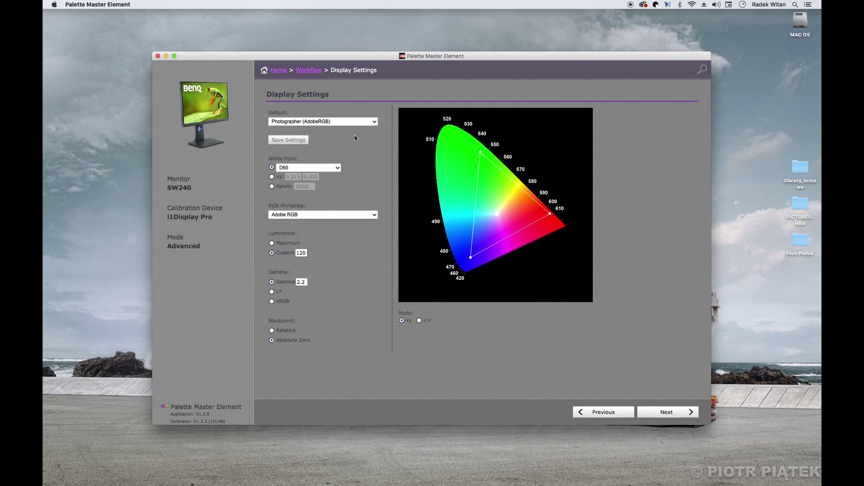
Try the Web Design (sRGB) default display preset and switch back to Photographer (AdobeRGB)
left_click(331, 124)
left_click(331, 125)
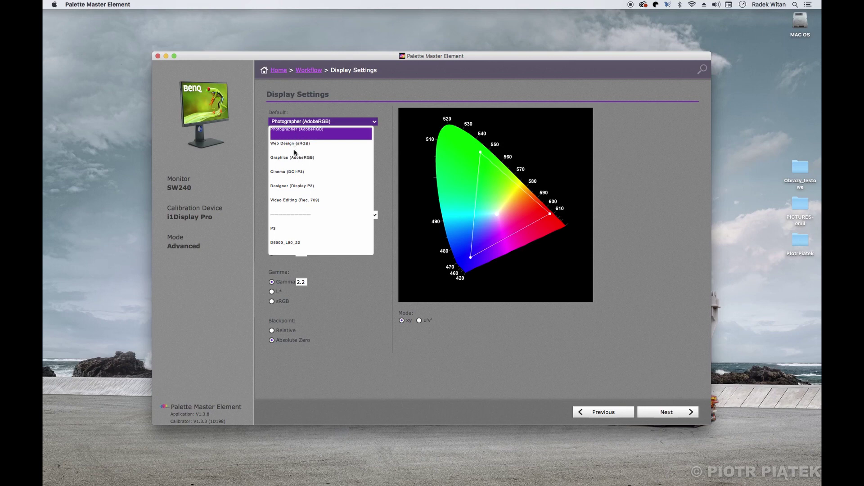
left_click(329, 121)
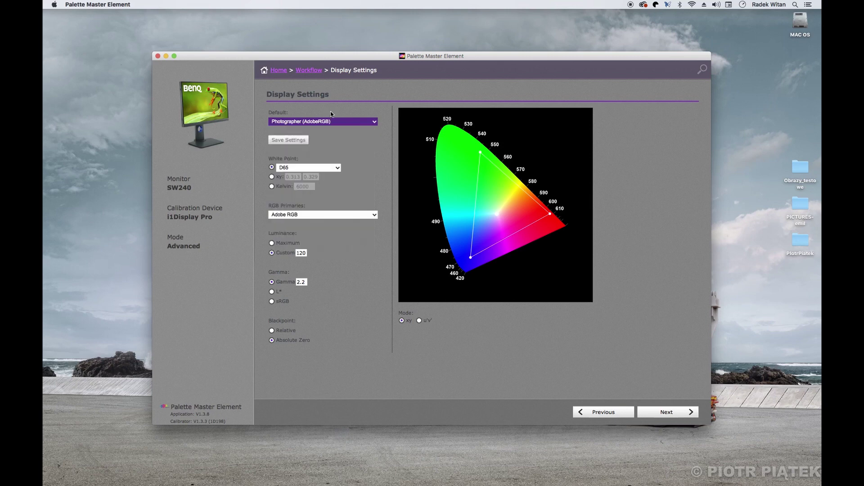
left_click(329, 121)
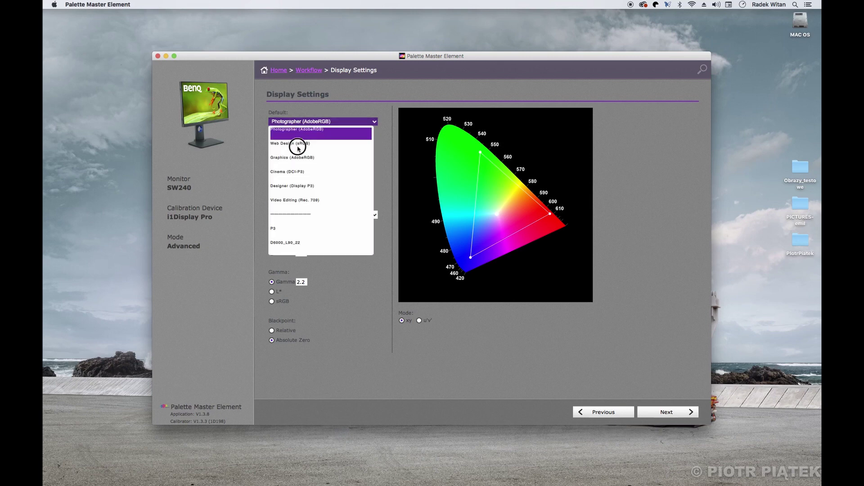
left_click(300, 144)
left_click(308, 121)
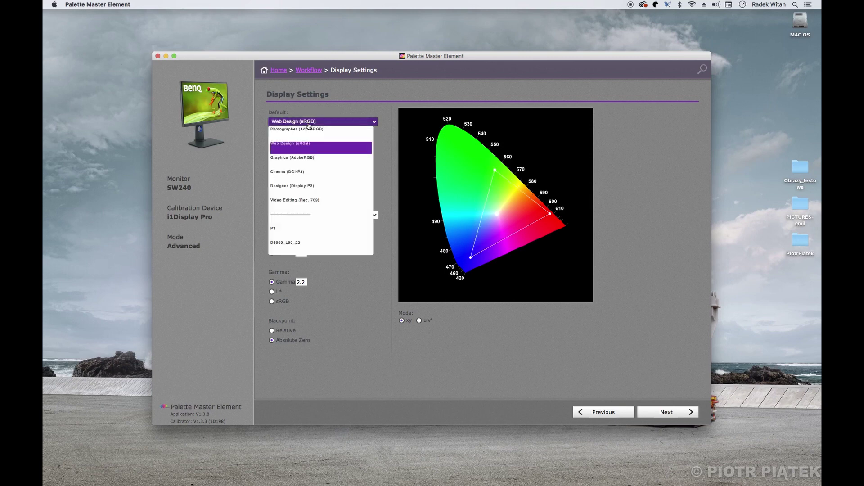
left_click(305, 132)
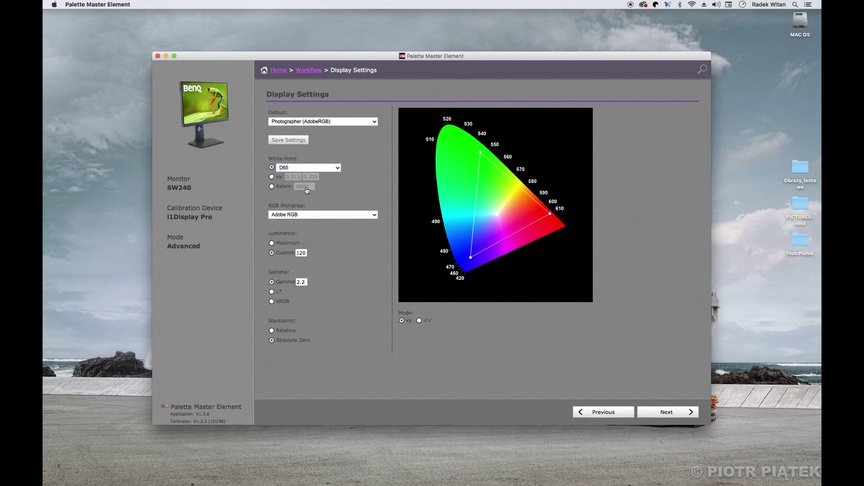
Keep the white point at D65 and set the RGB primaries to Panel Native
left_click(297, 172)
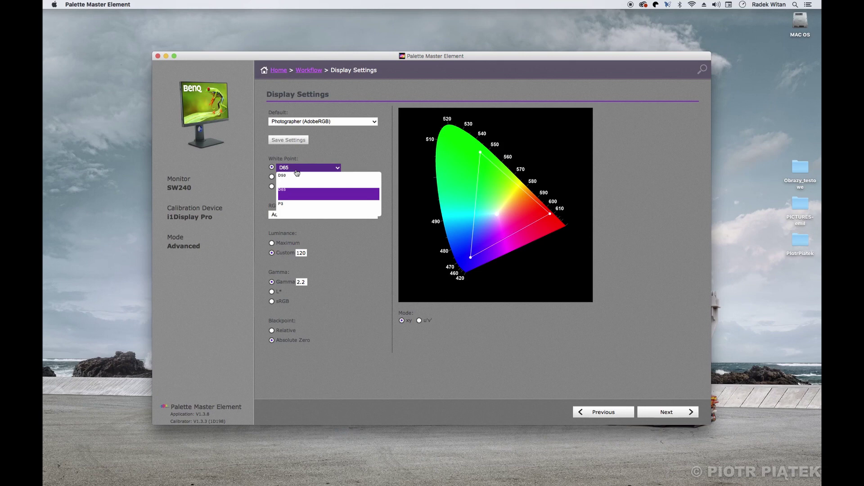
left_click(296, 191)
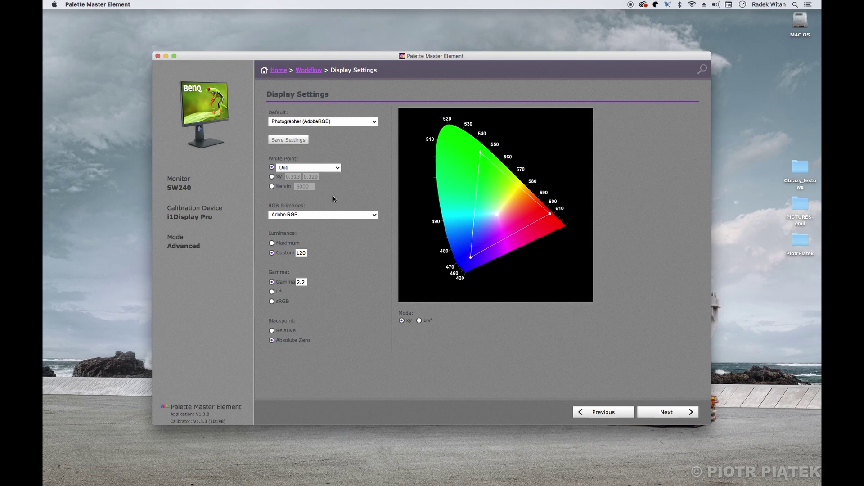
left_click(304, 215)
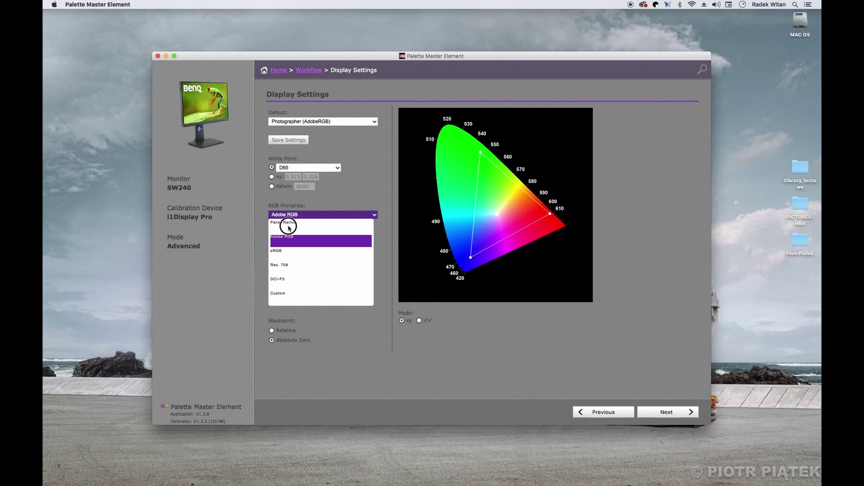
left_click(288, 225)
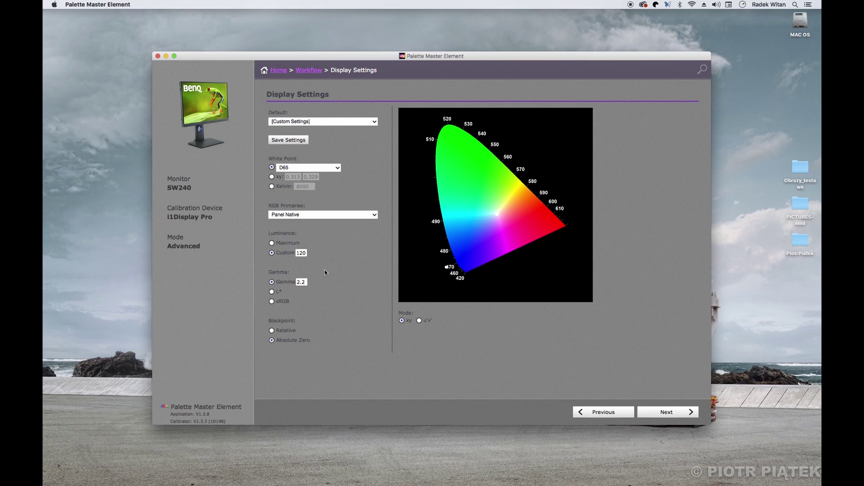
Set the custom luminance target to 80
left_click(305, 253)
key("BackSpace")
key("BackSpace")
key("BackSpace")
type("80")
Set the blackpoint to Relative and proceed to the measurement settings
left_click(272, 331)
left_click(272, 341)
left_click(272, 331)
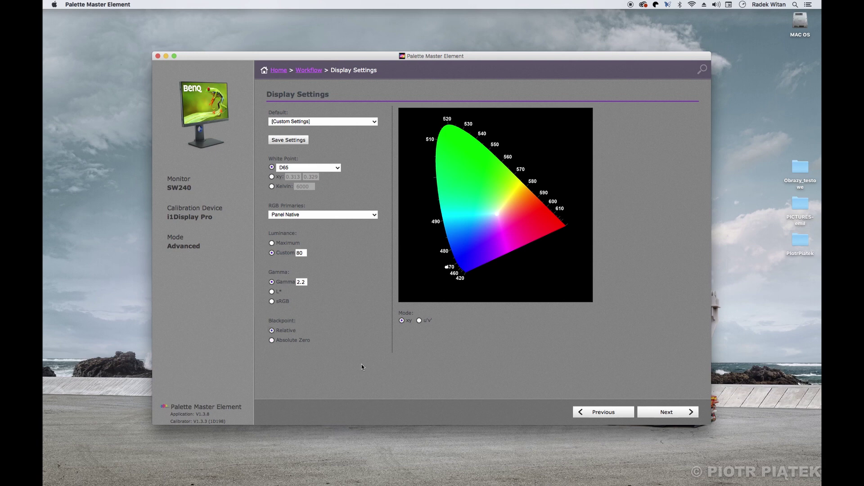
left_click(667, 413)
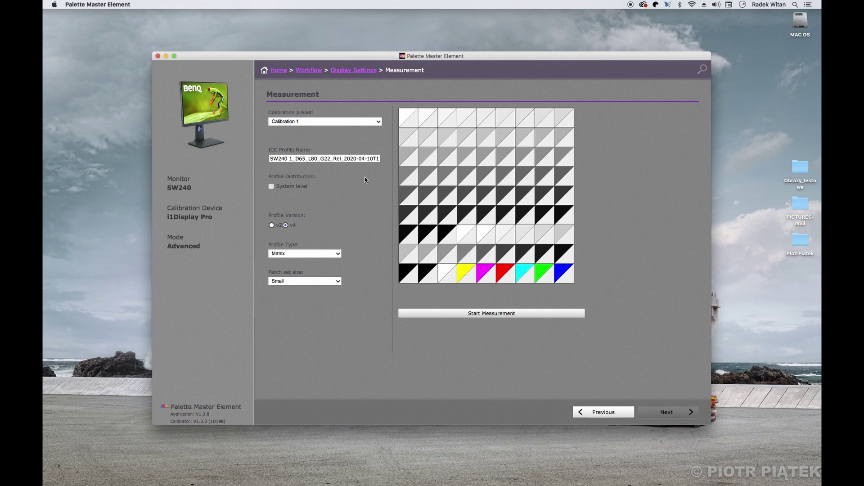
Review the available calibration presets, keeping Calibration 1 selected
left_click(333, 122)
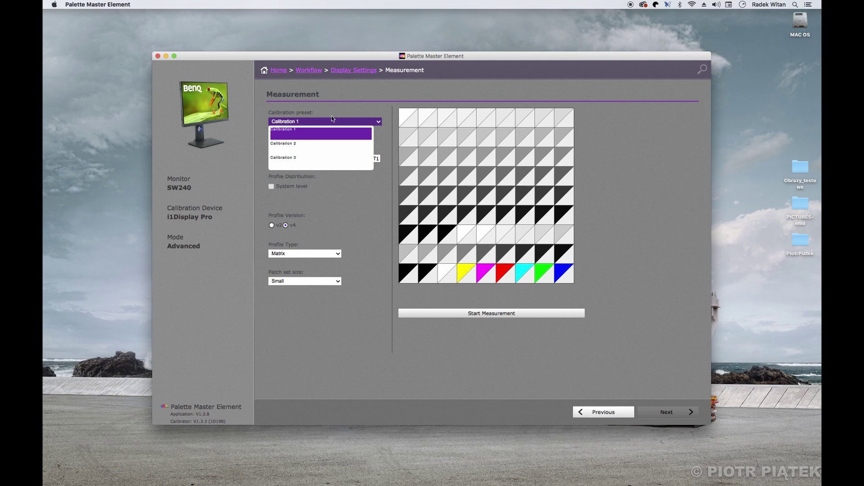
left_click(331, 120)
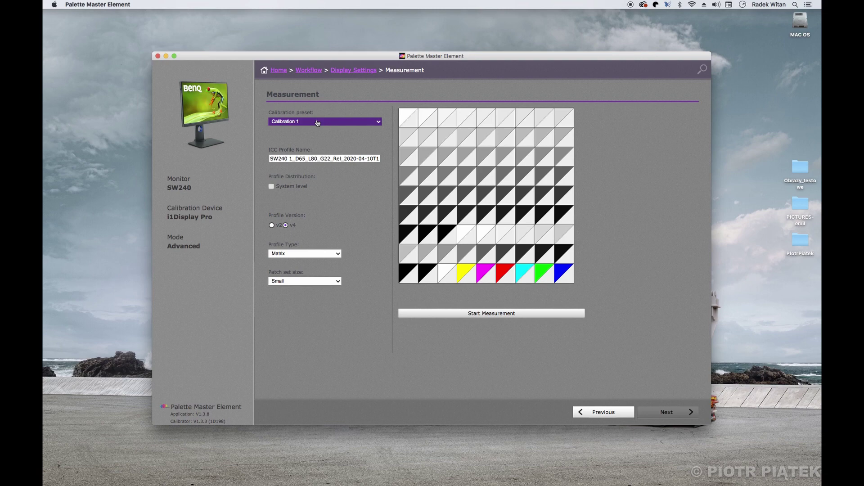
left_click(317, 122)
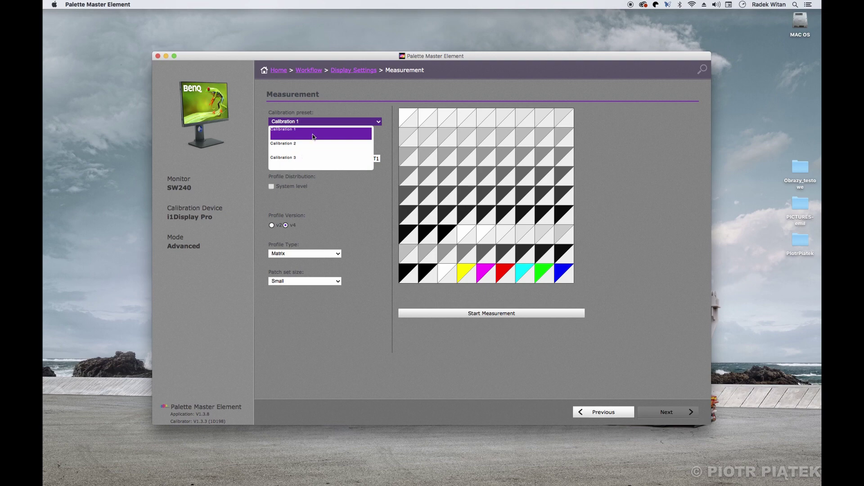
left_click(321, 123)
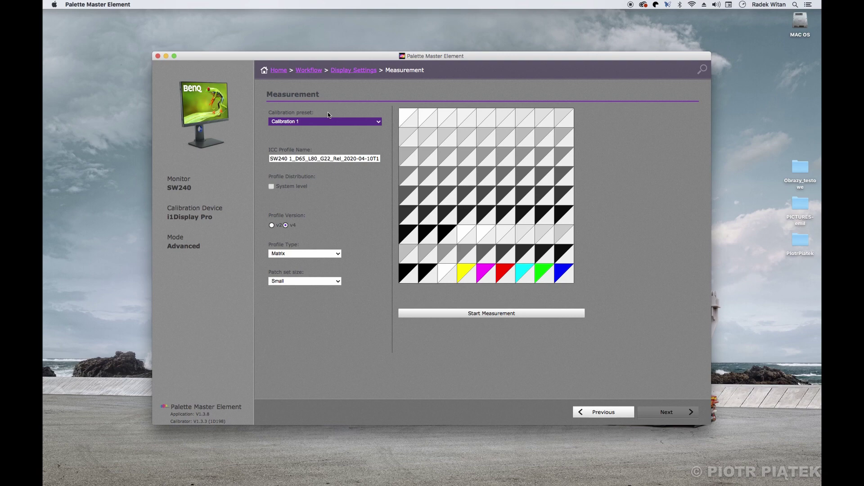
left_click(321, 139)
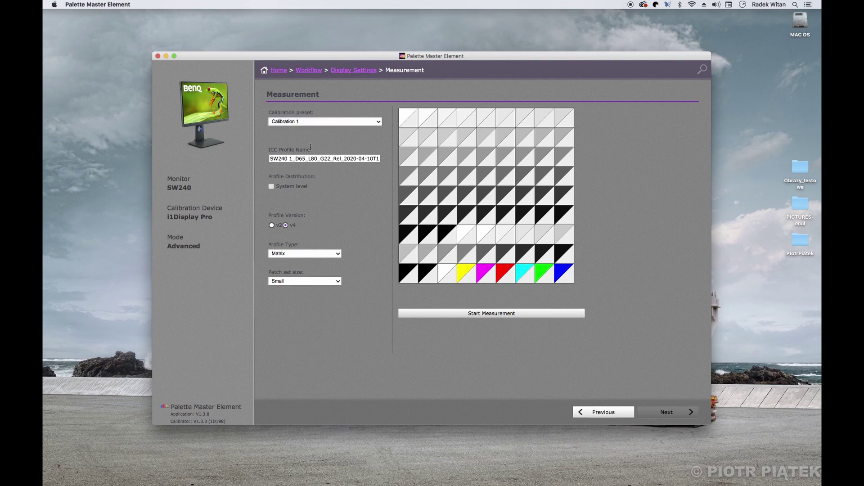
Replace the space before the preset number in the ICC profile name with _C, giving the prefix SW240_C1
left_click(278, 159)
key("Right")
key("Right")
key("Right")
key("Right")
key("Right")
key("Right")
key("Right")
key("Left")
key("Left")
key("Left")
key("Left")
key("Delete")
type("_C")
Remove the gamma, blackpoint and date text from the ICC profile name, shortening it to SW240_C1_D65_L80_.icc
left_click(301, 158)
key("Delete")
key("Delete")
key("Delete")
key("Delete")
key("Delete")
key("Delete")
key("Delete")
key("Delete")
key("Delete")
key("Delete")
key("Delete")
key("Delete")
key("Delete")
key("Delete")
key("Delete")
key("Delete")
key("Delete")
key("Delete")
key("Delete")
key("Delete")
key("Delete")
key("Delete")
key("Delete")
key("Delete")
key("Delete")
key("Delete")
key("Delete")
key("Delete")
Set the profile version to v2 and the profile type to 16 bits LUT, leaving system-level distribution off
left_click(272, 187)
left_click(272, 187)
left_click(272, 226)
left_click(300, 255)
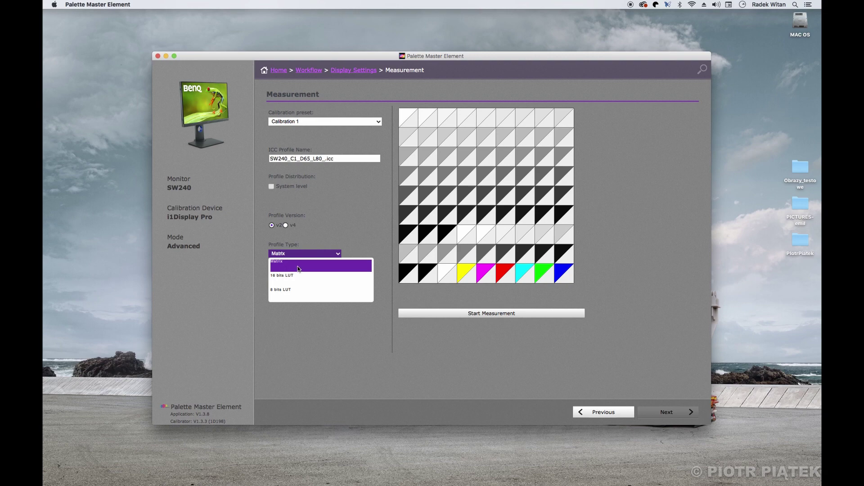
left_click(290, 275)
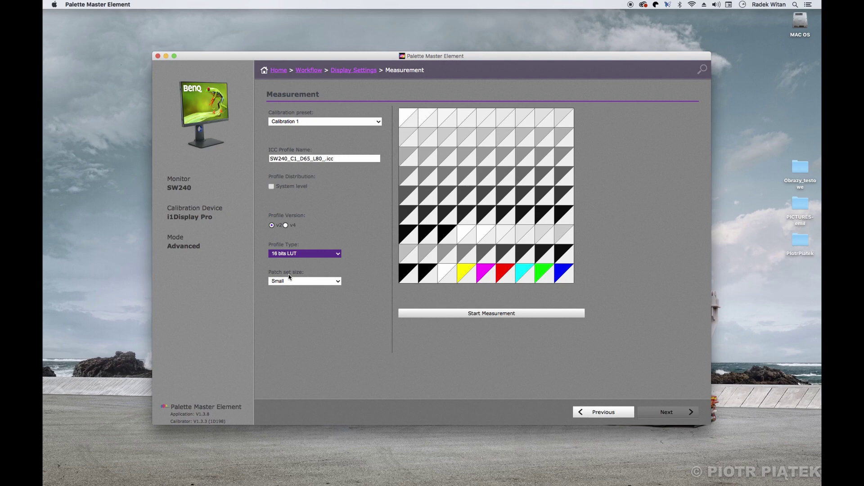
left_click(314, 266)
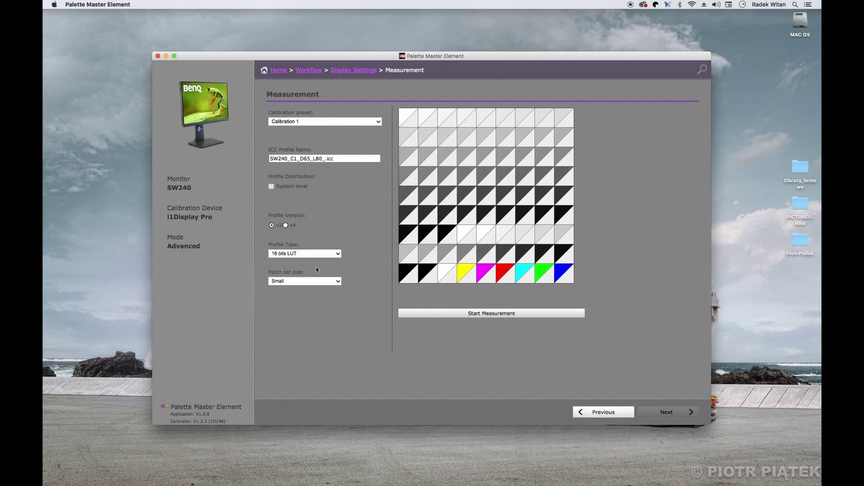
Set the patch set size to Large
left_click(294, 281)
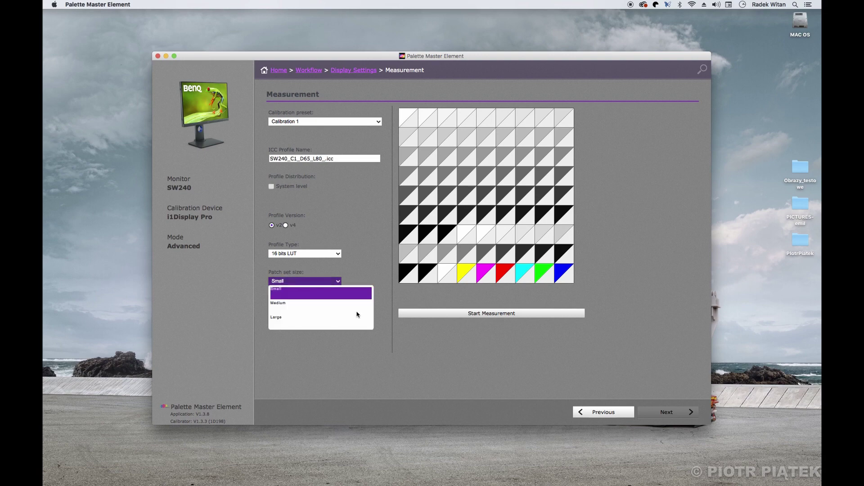
left_click(285, 305)
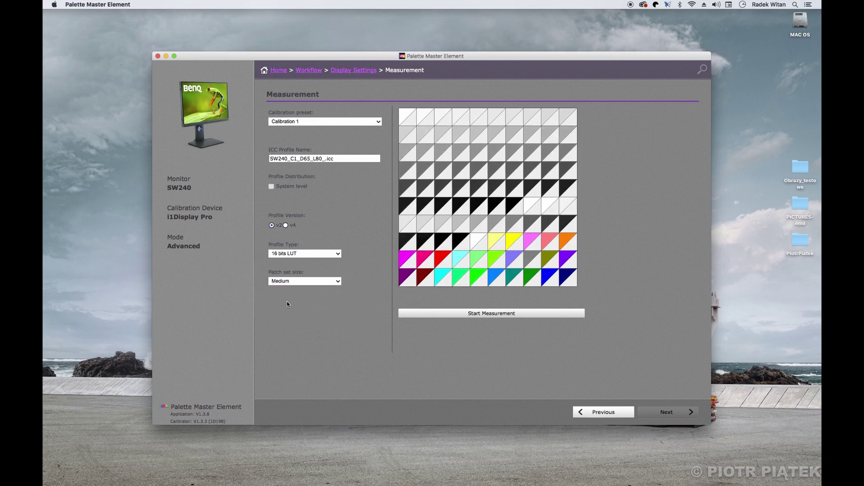
left_click(306, 283)
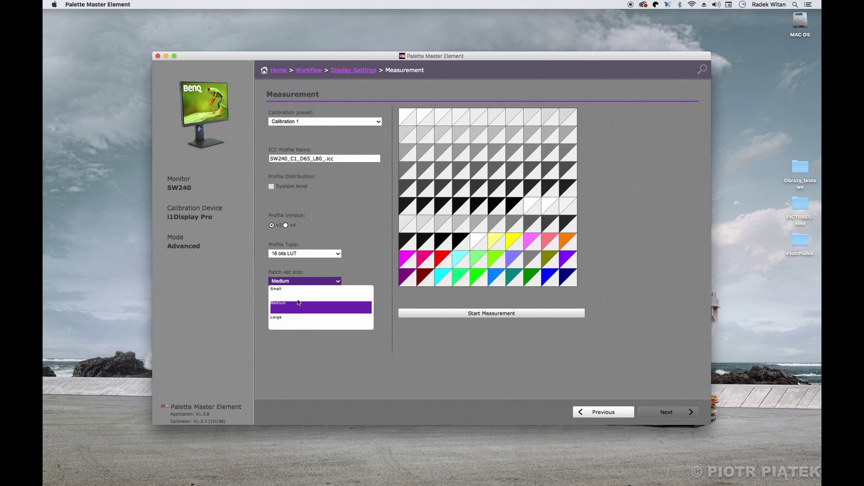
left_click(299, 306)
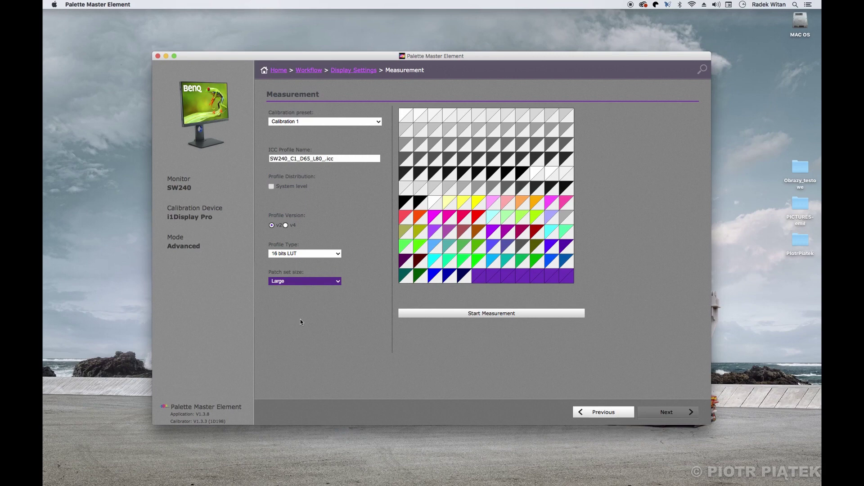
Start the calibration measurement and continue past the sensor preparation and sensor placement instructions
left_click(490, 313)
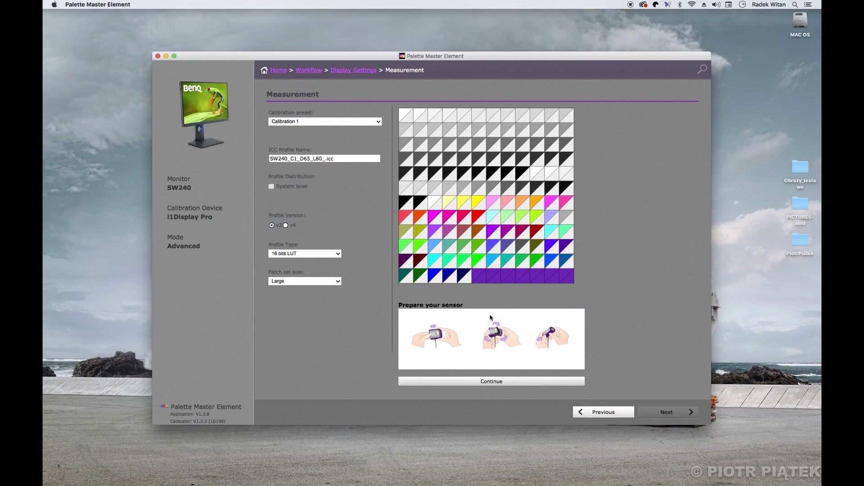
left_click(487, 382)
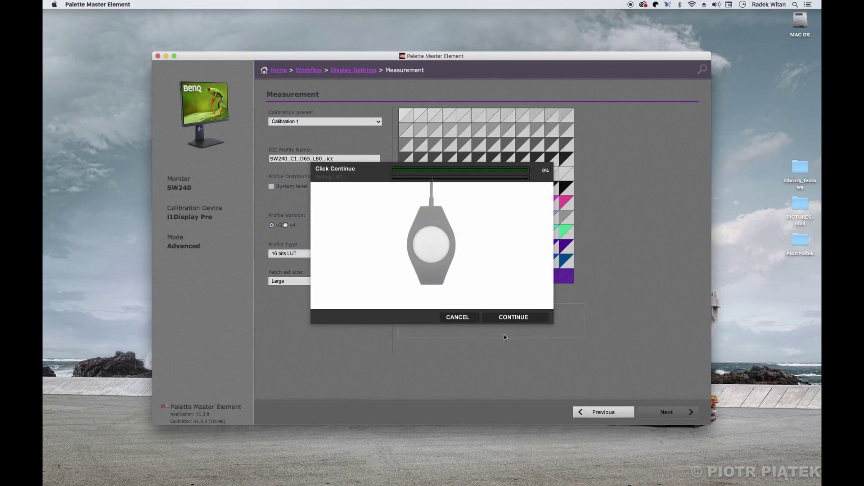
left_click(506, 319)
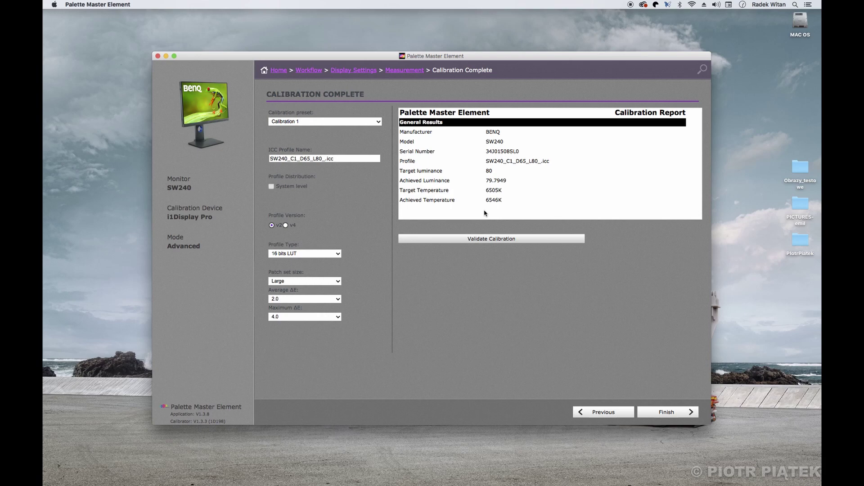
Validate the finished calibration with the sensor, keeping the existing average and maximum ΔE limits
left_click(497, 239)
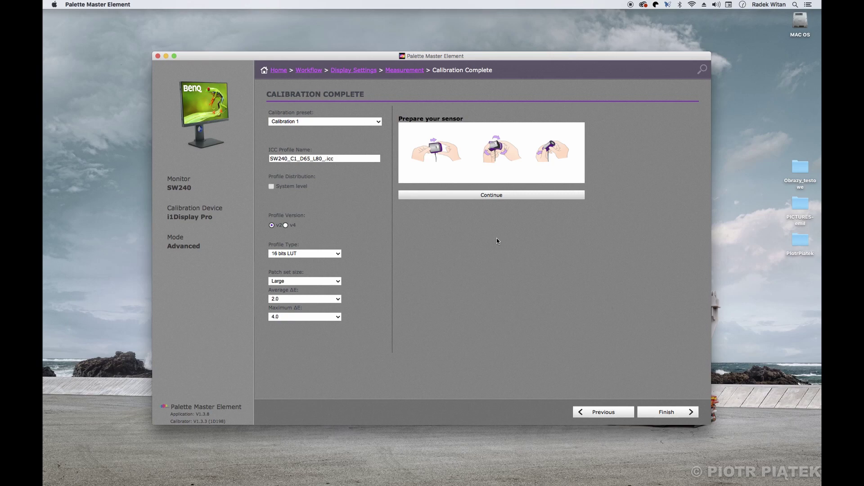
left_click(489, 195)
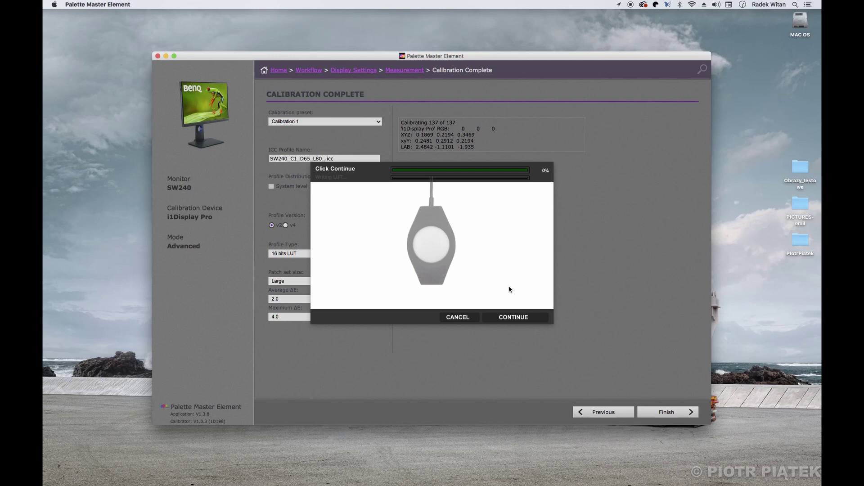
left_click(512, 317)
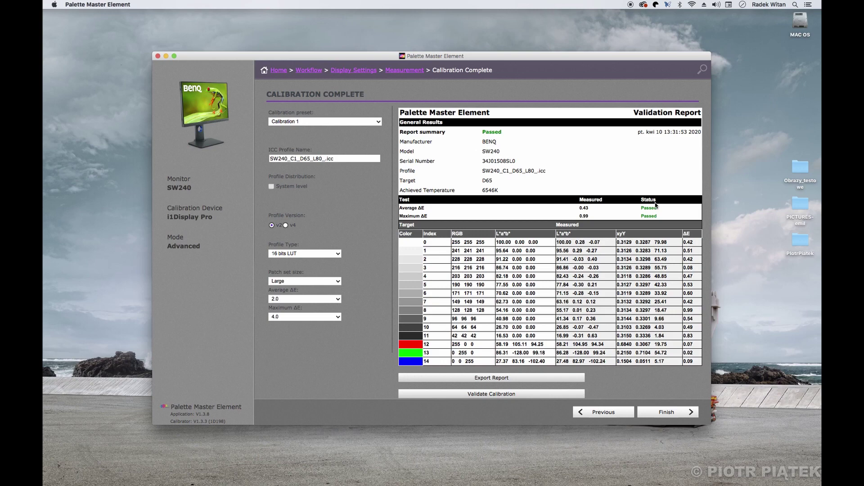
Finish the calibration session and launch Palette Master Element again
left_click(661, 413)
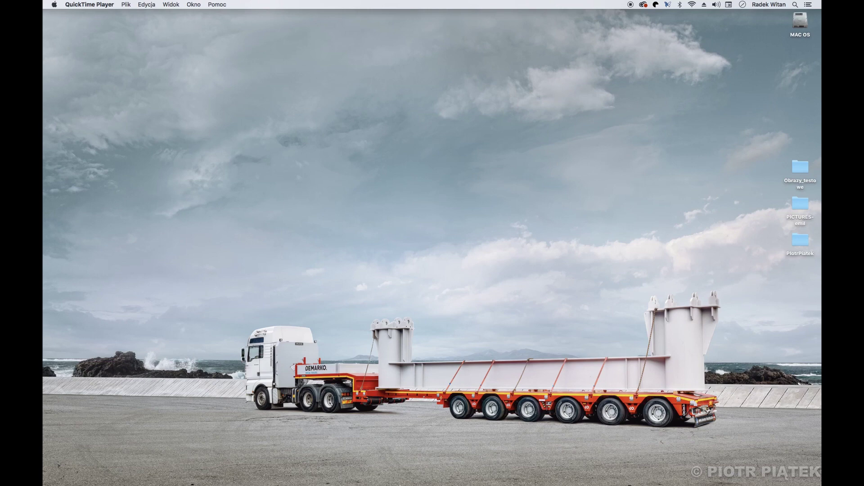
mouse_move(457, 484)
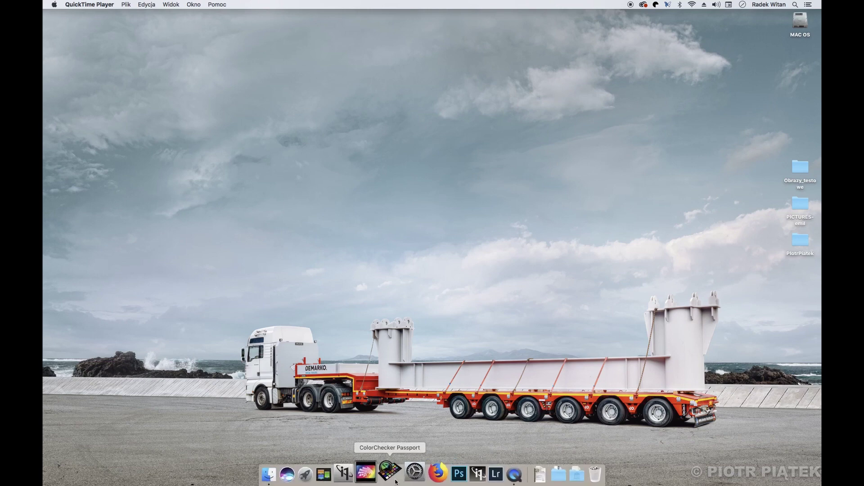
left_click(373, 475)
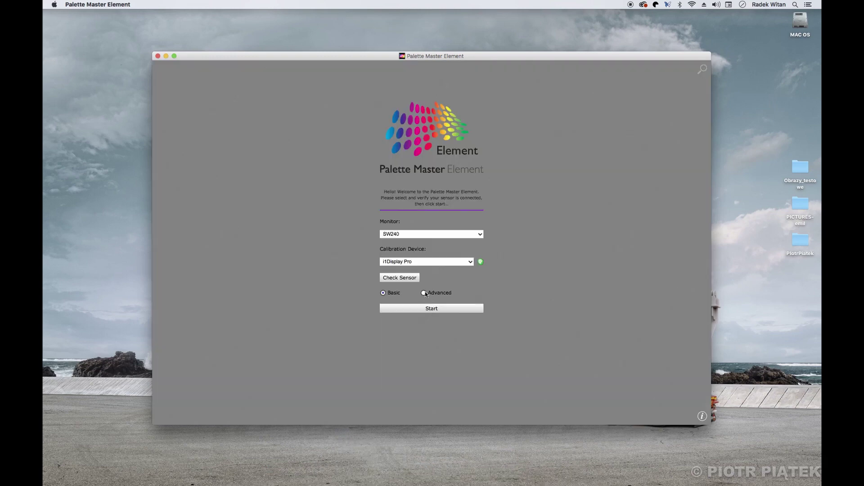
Start an Advanced mode session for the SW240 with the i1Display Pro and proceed with the Profiling workflow
left_click(424, 293)
left_click(433, 309)
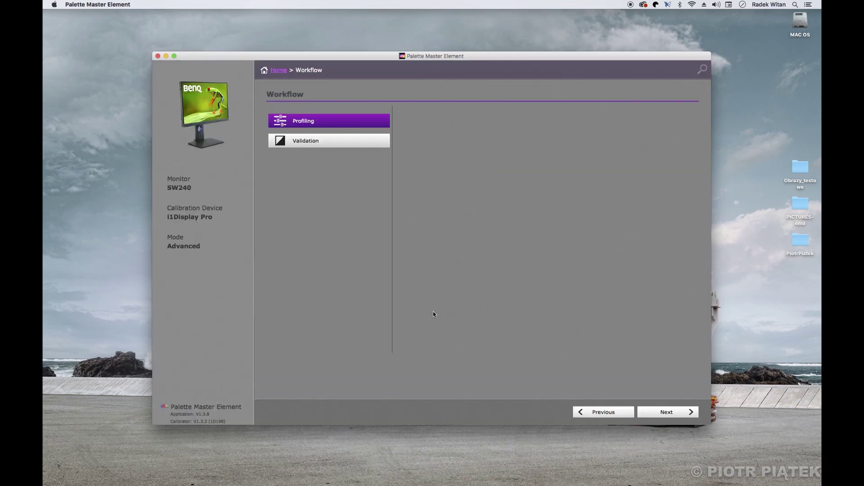
left_click(660, 410)
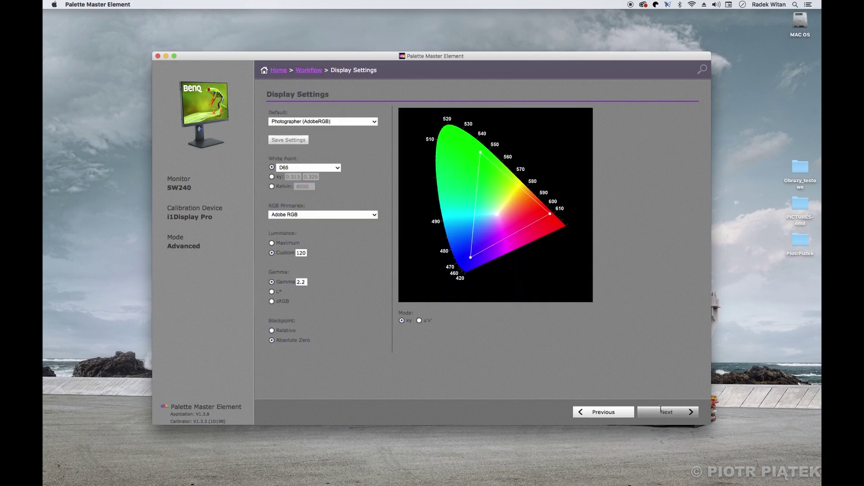
Keep Adobe RGB as the RGB primaries and continue to the measurement settings
left_click(327, 215)
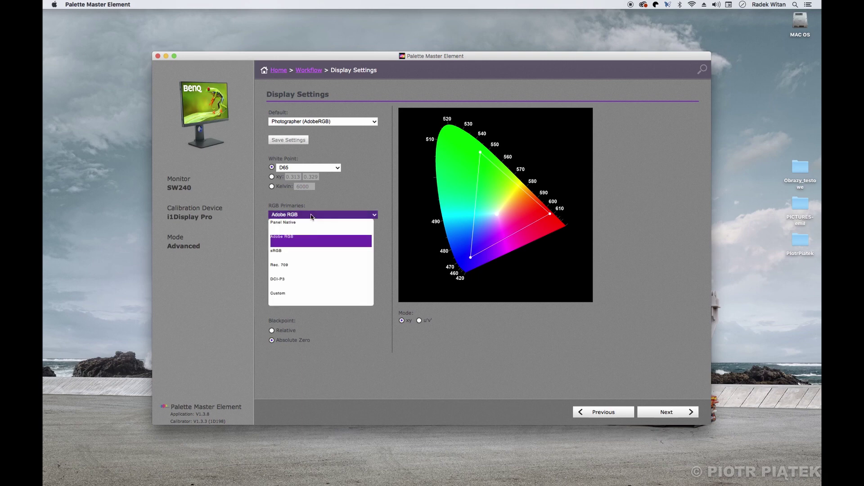
left_click(288, 238)
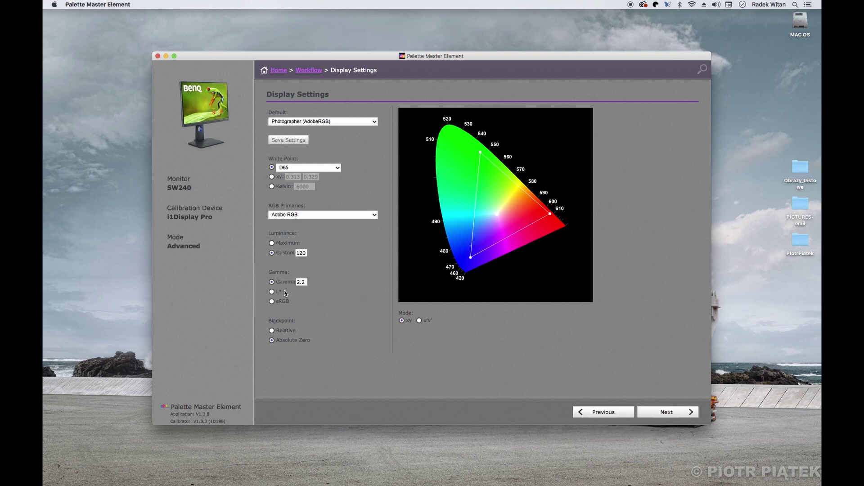
left_click(679, 410)
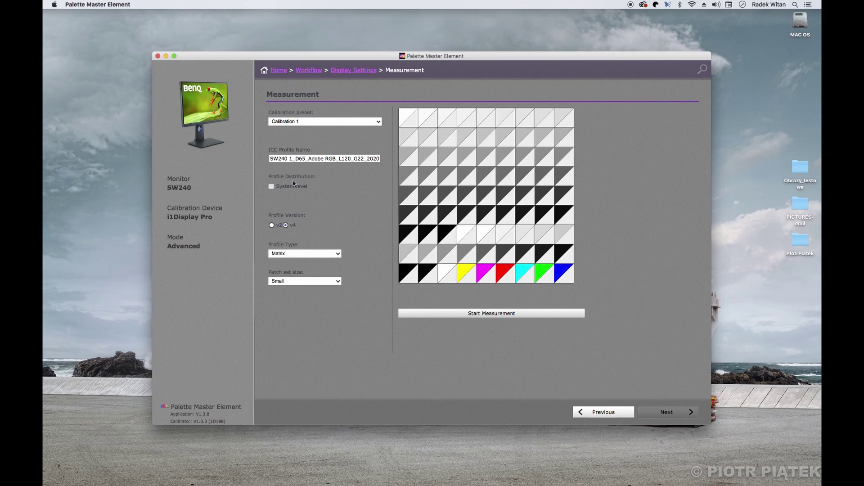
Keep the Matrix profile type and set the patch set size to Large
left_click(315, 257)
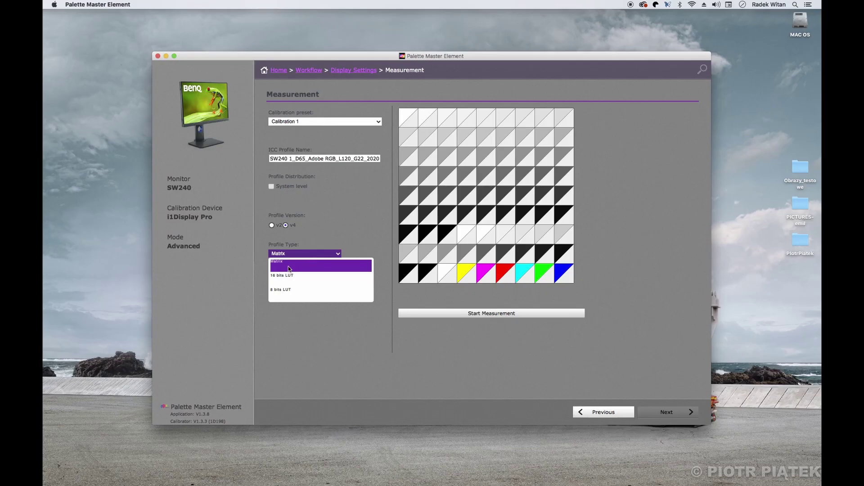
left_click(287, 266)
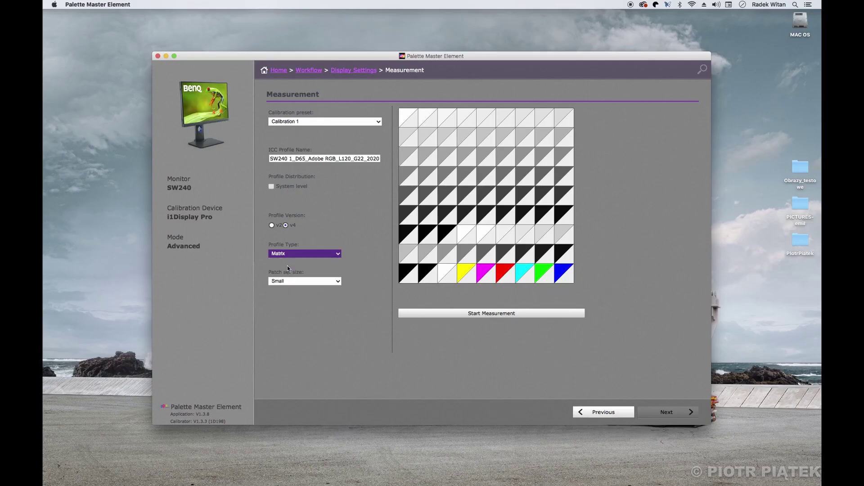
left_click(293, 283)
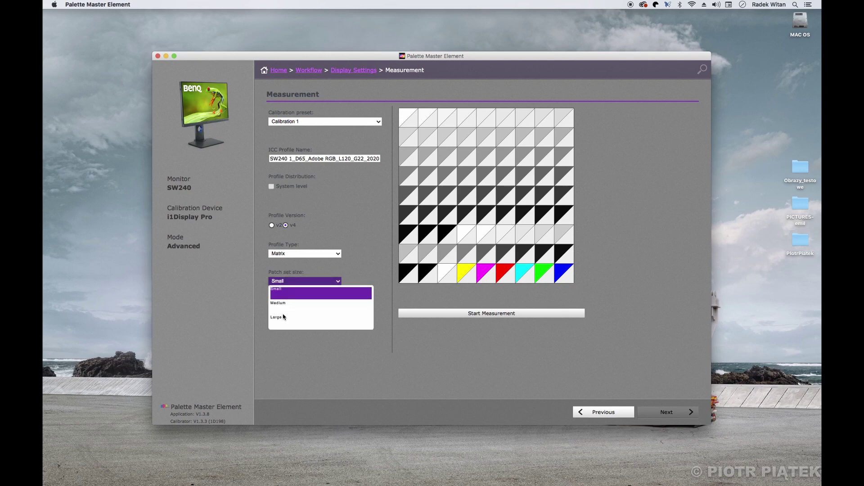
left_click(282, 319)
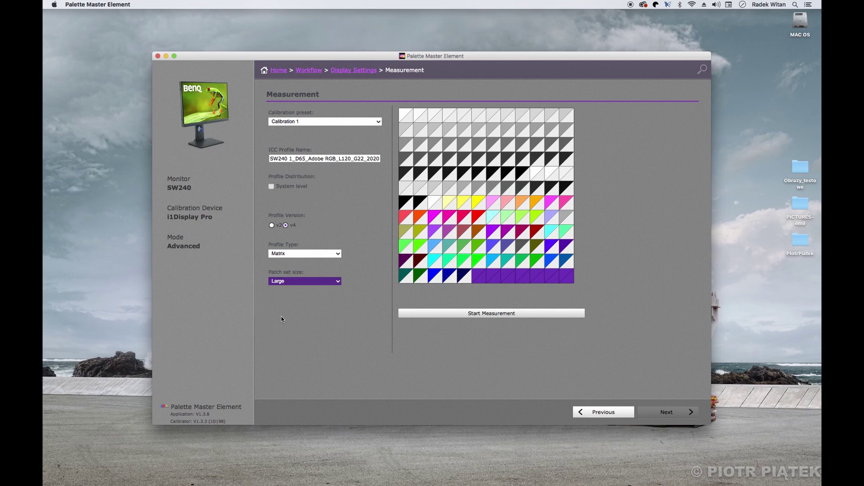
left_click(323, 329)
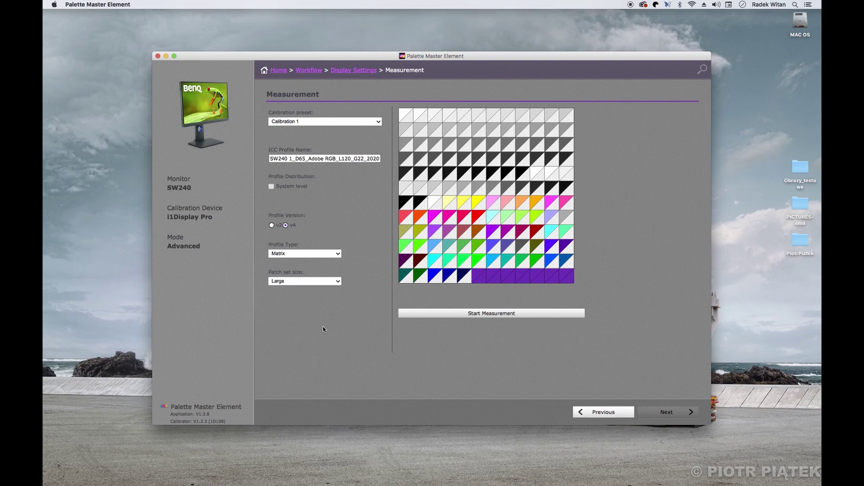